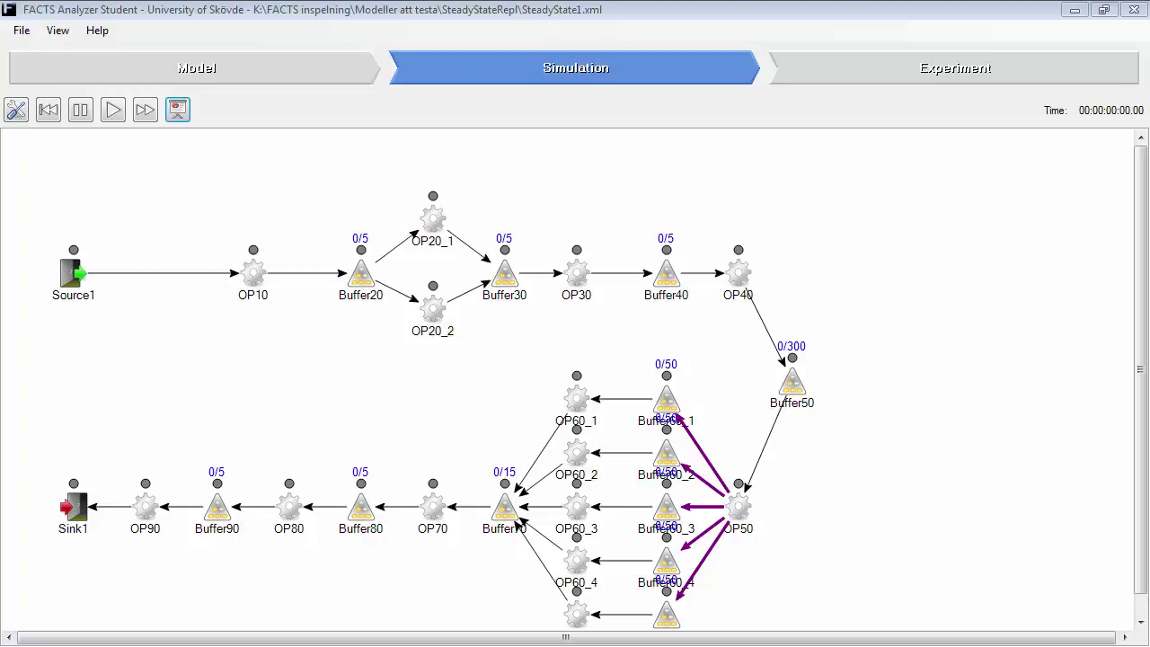
# Step: Set the simulation log interval to 60, end time to 50:0:0:0 and replications to 10
pyautogui.click(178, 110)
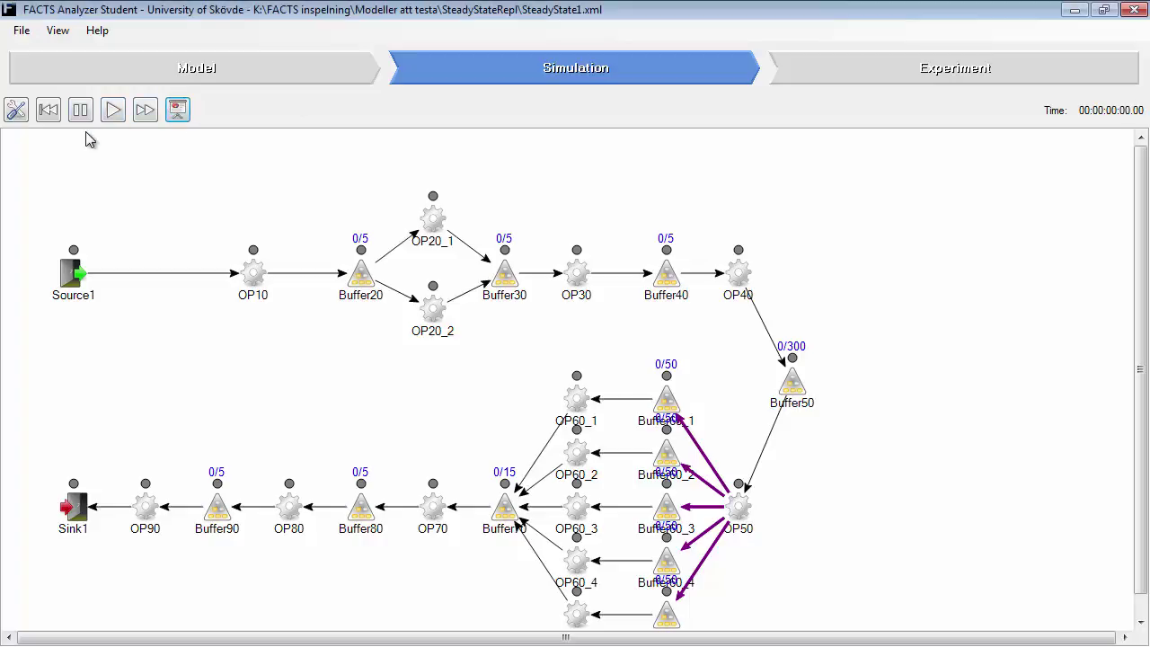
pyautogui.click(16, 109)
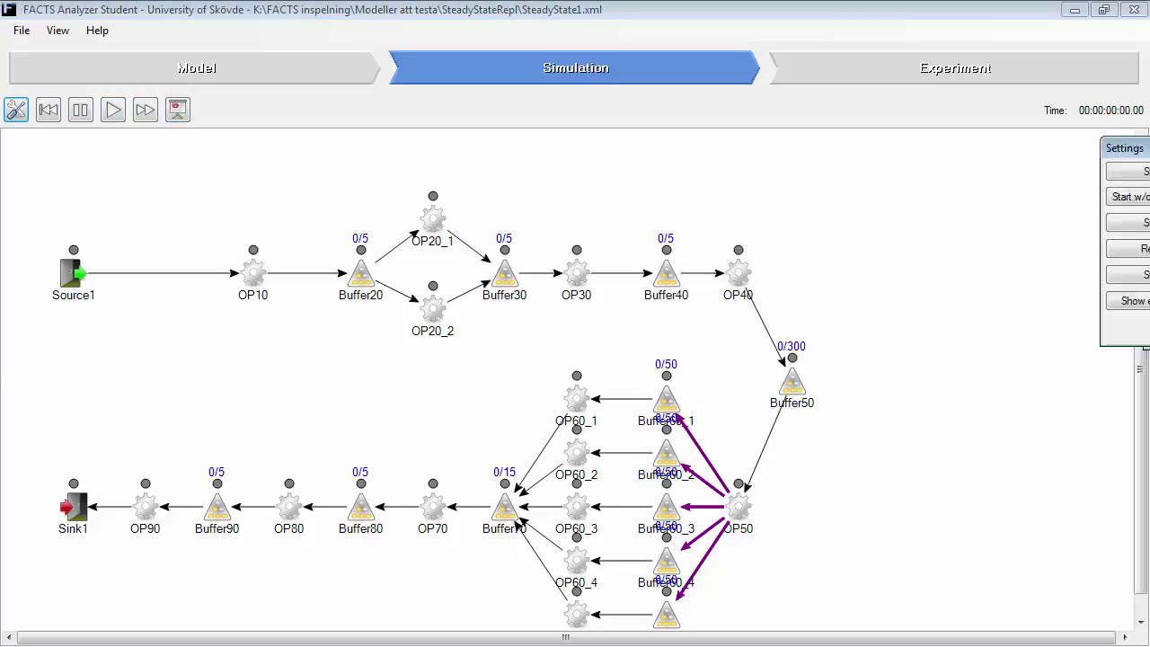
pyautogui.doubleClick(879, 221)
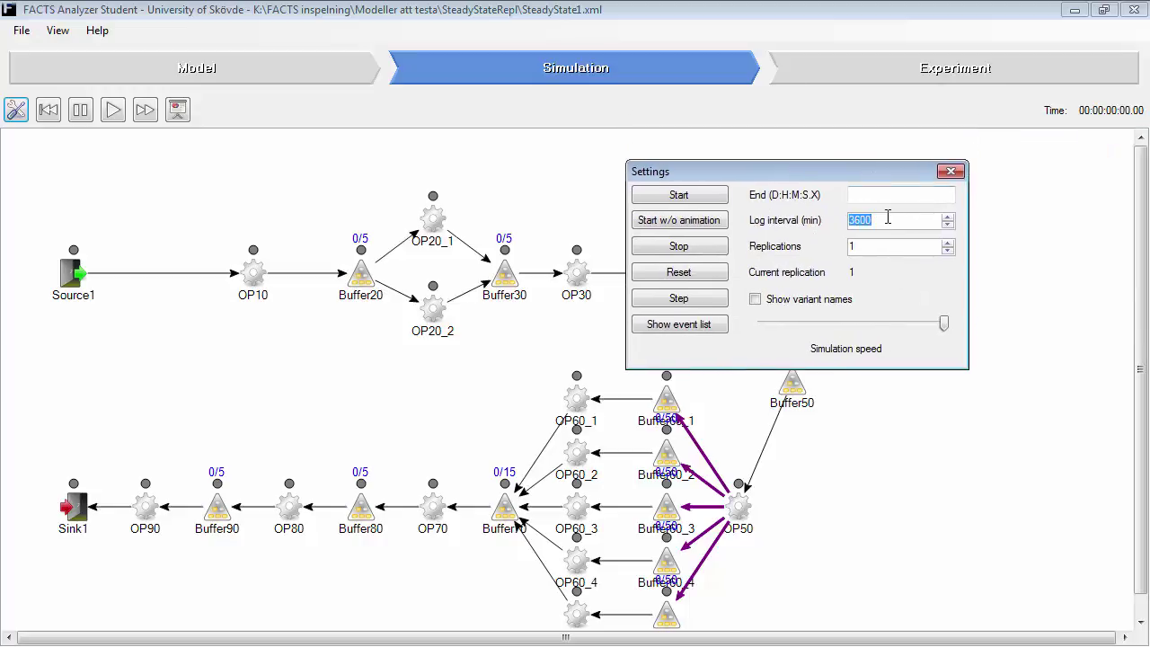
pyautogui.write('60')
pyautogui.click(877, 195)
pyautogui.write('50:0:')
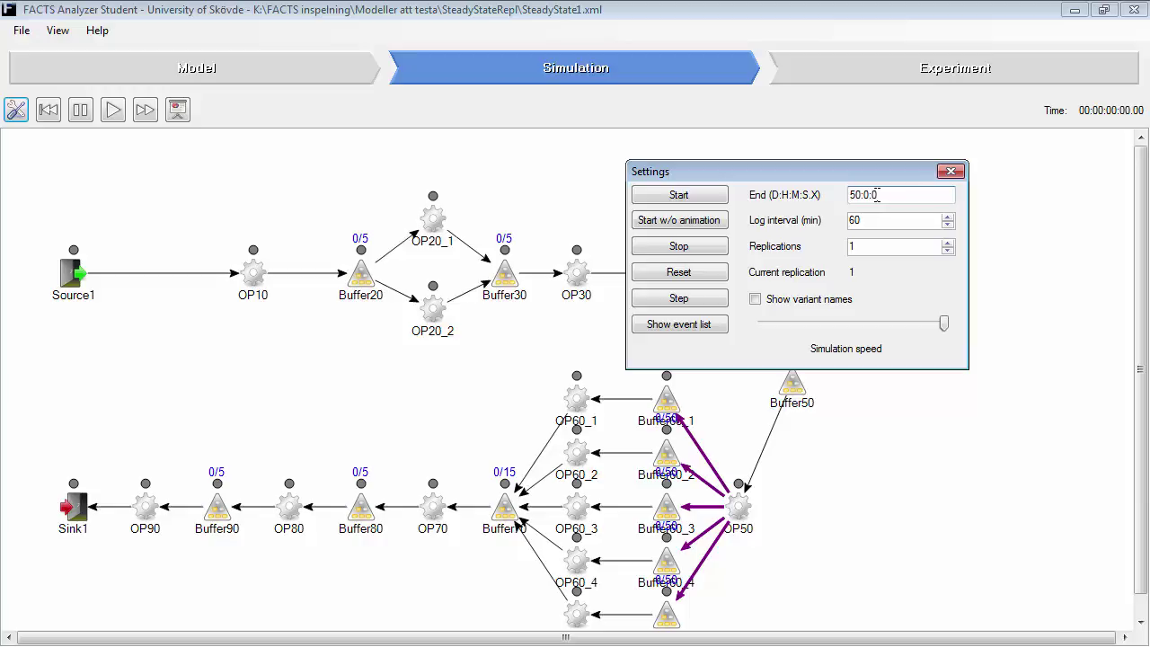
pyautogui.write('0:')
pyautogui.press('BackSpace')
pyautogui.click(894, 247)
pyautogui.write('0')
pyautogui.click(893, 220)
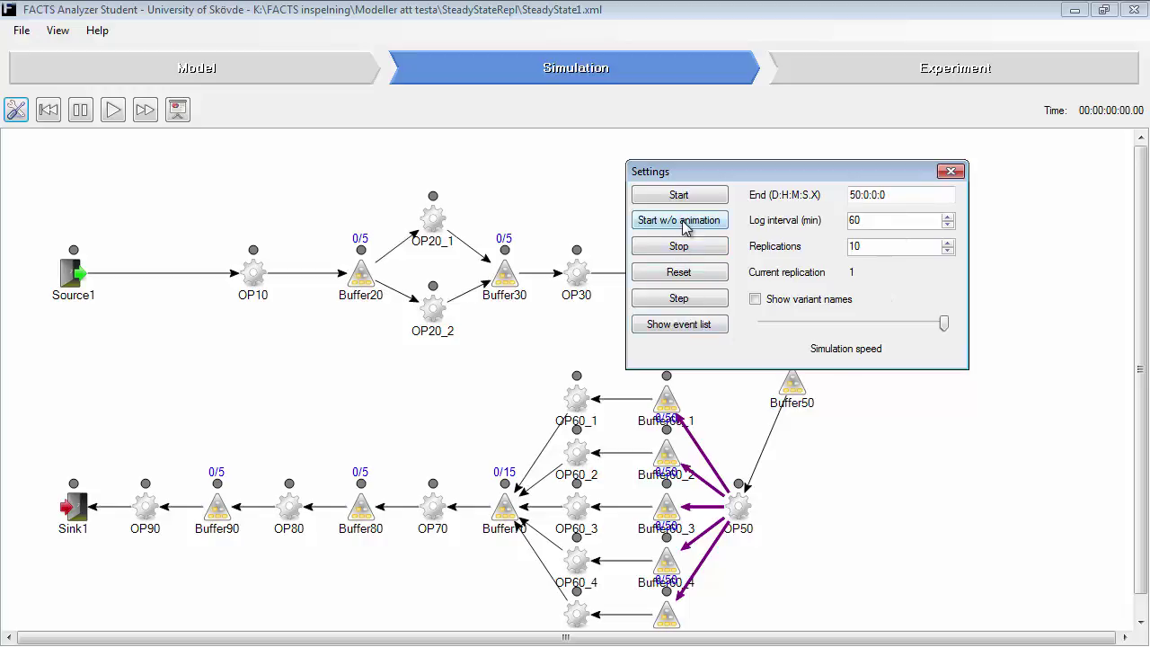
# Step: Run the 10 replications without animation and plot Throughput in a maximized Output window
pyautogui.click(683, 224)
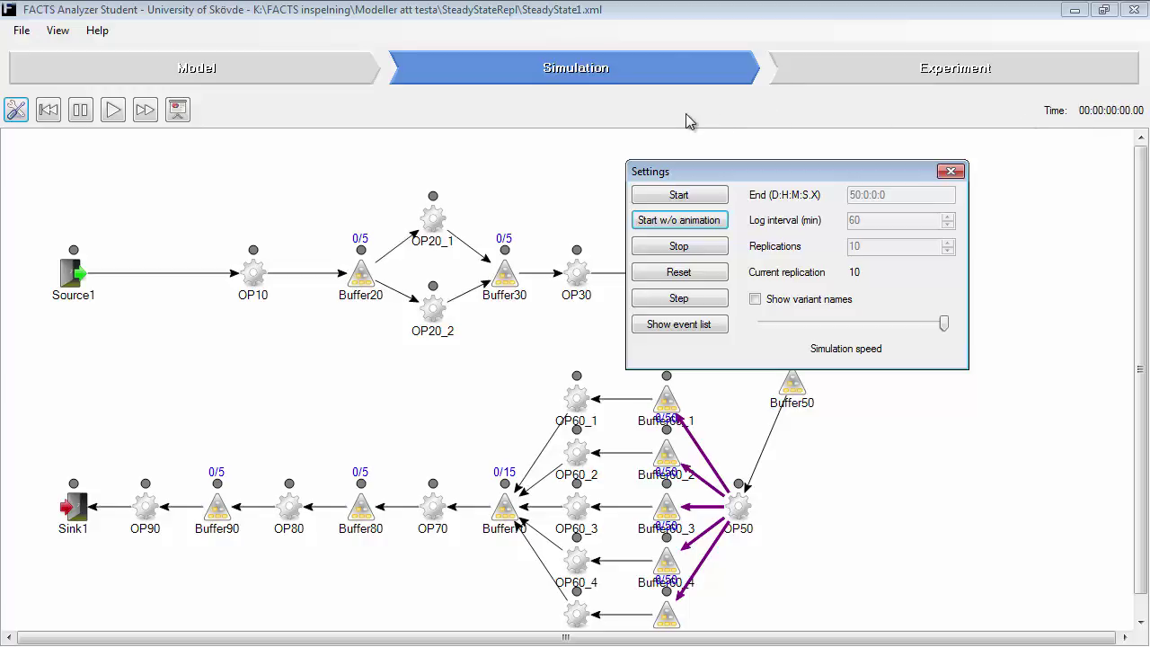
pyautogui.click(177, 115)
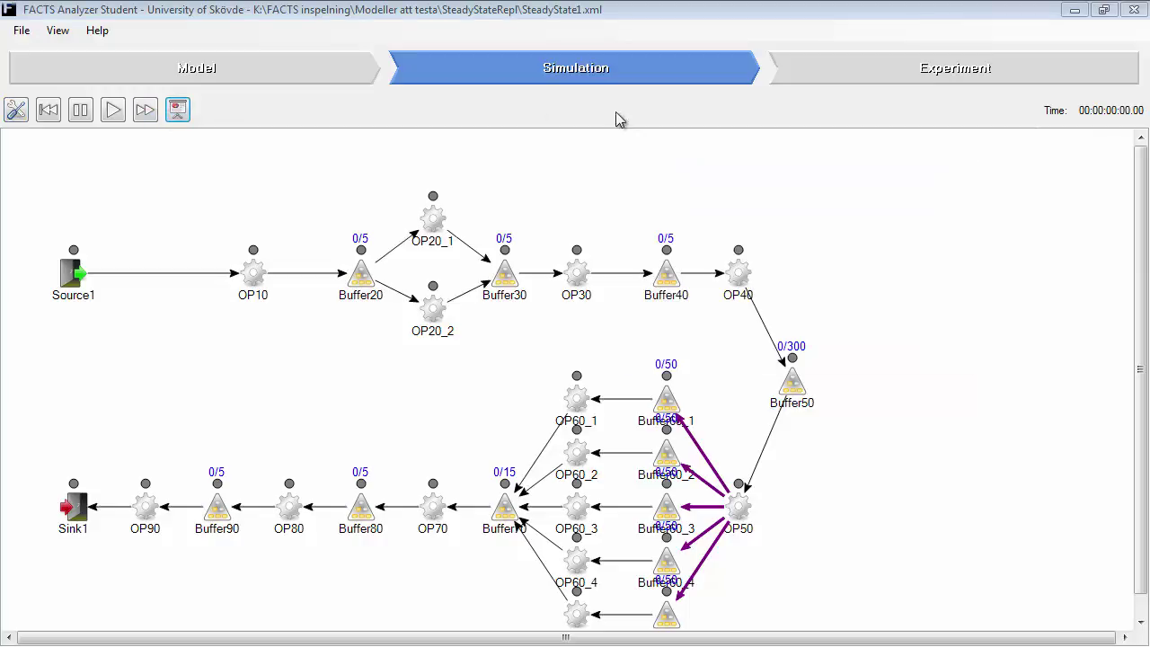
pyautogui.doubleClick(286, 115)
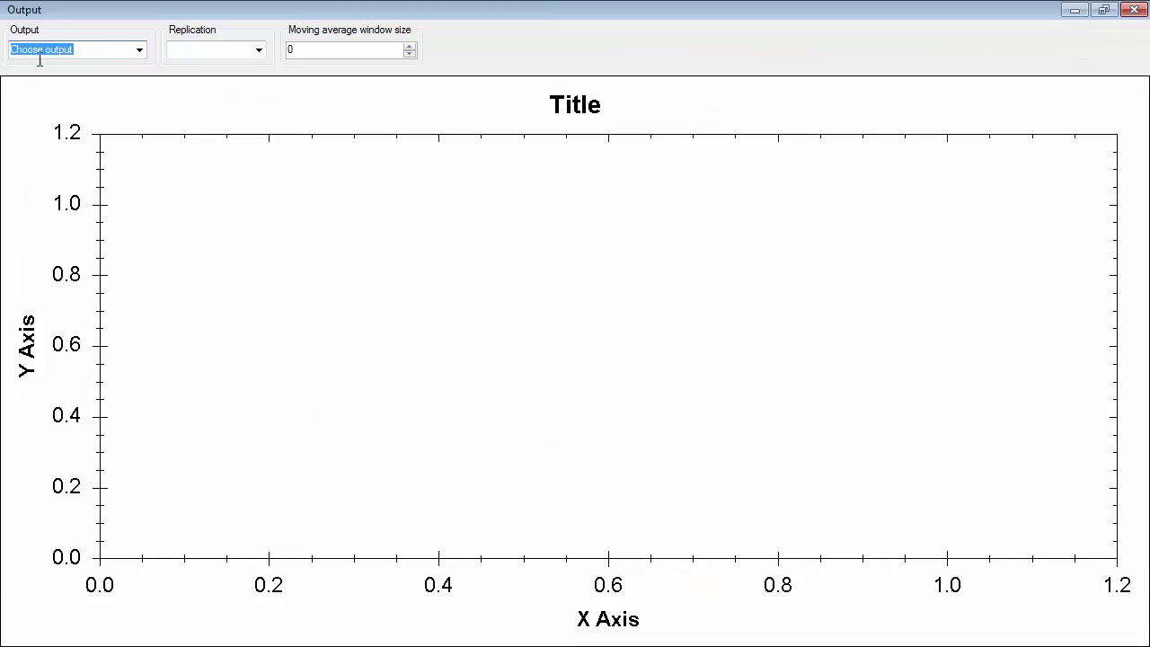
pyautogui.click(139, 49)
pyautogui.click(85, 216)
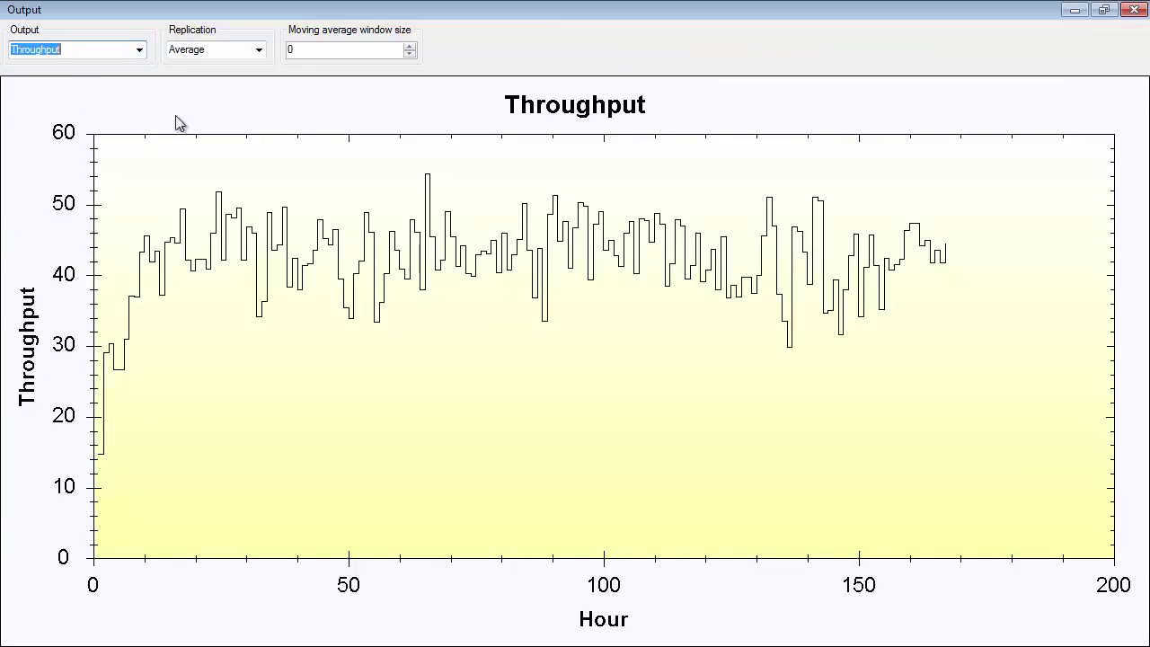
pyautogui.click(260, 51)
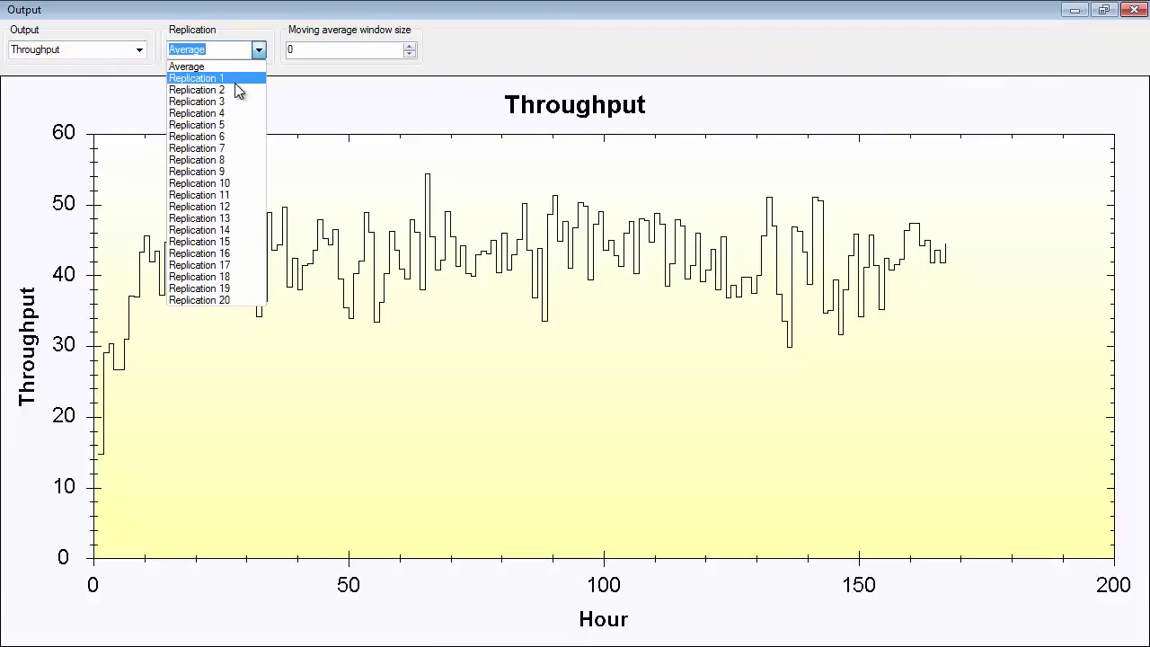
pyautogui.click(236, 77)
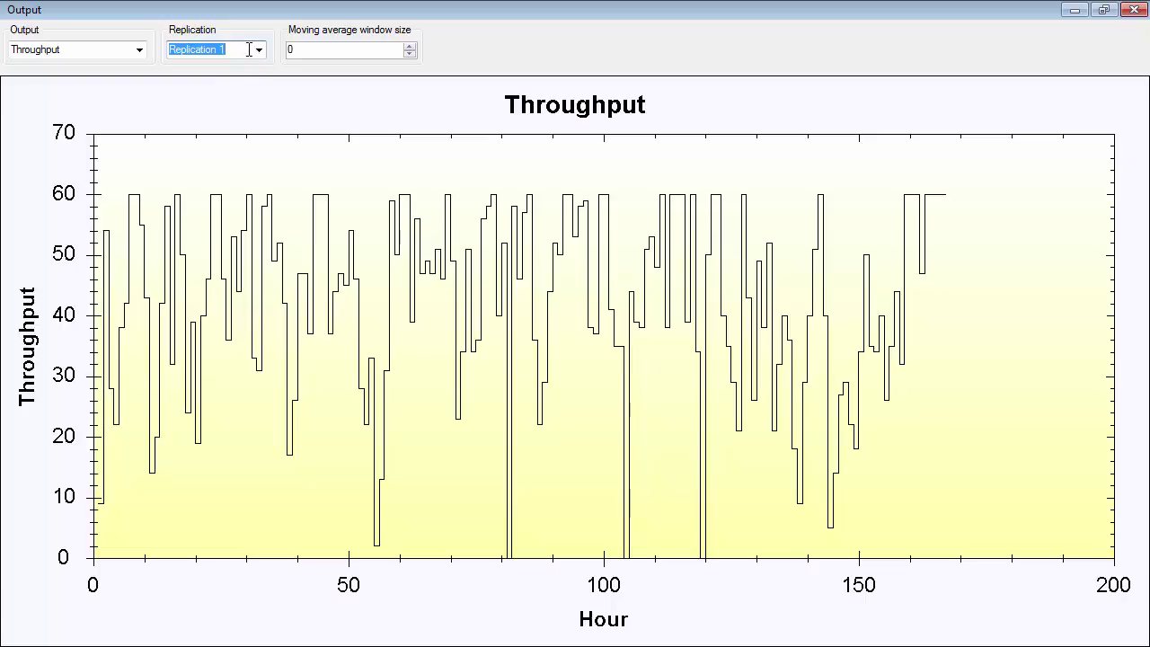
pyautogui.scroll(-2, 249, 50)
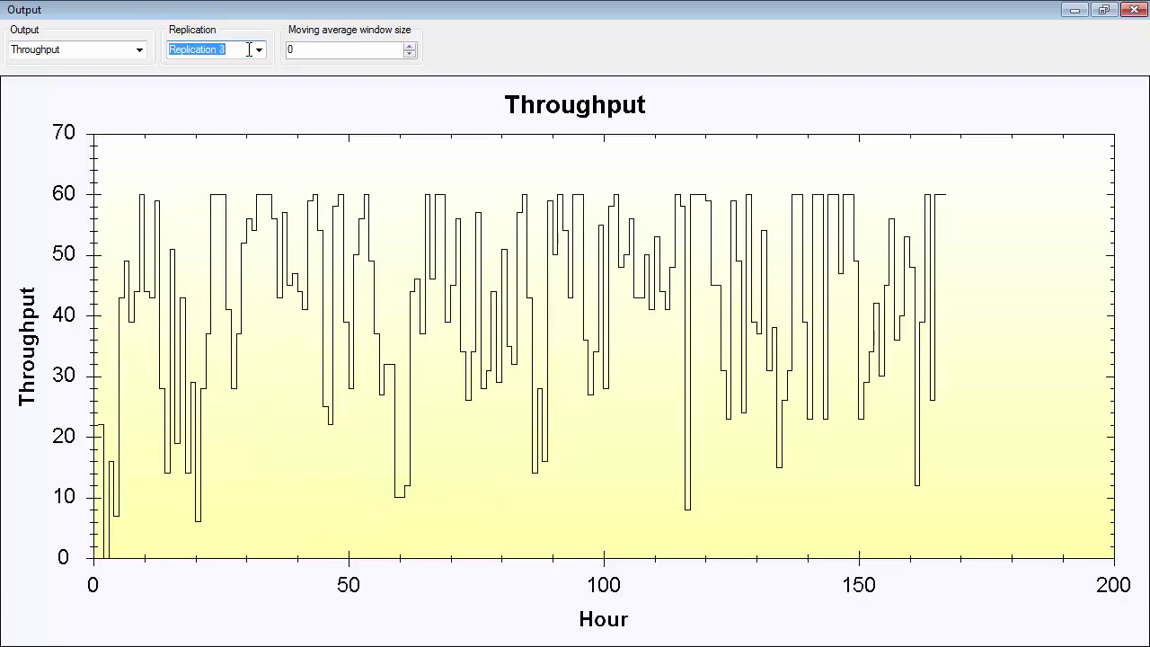
pyautogui.scroll(-4, 249, 49)
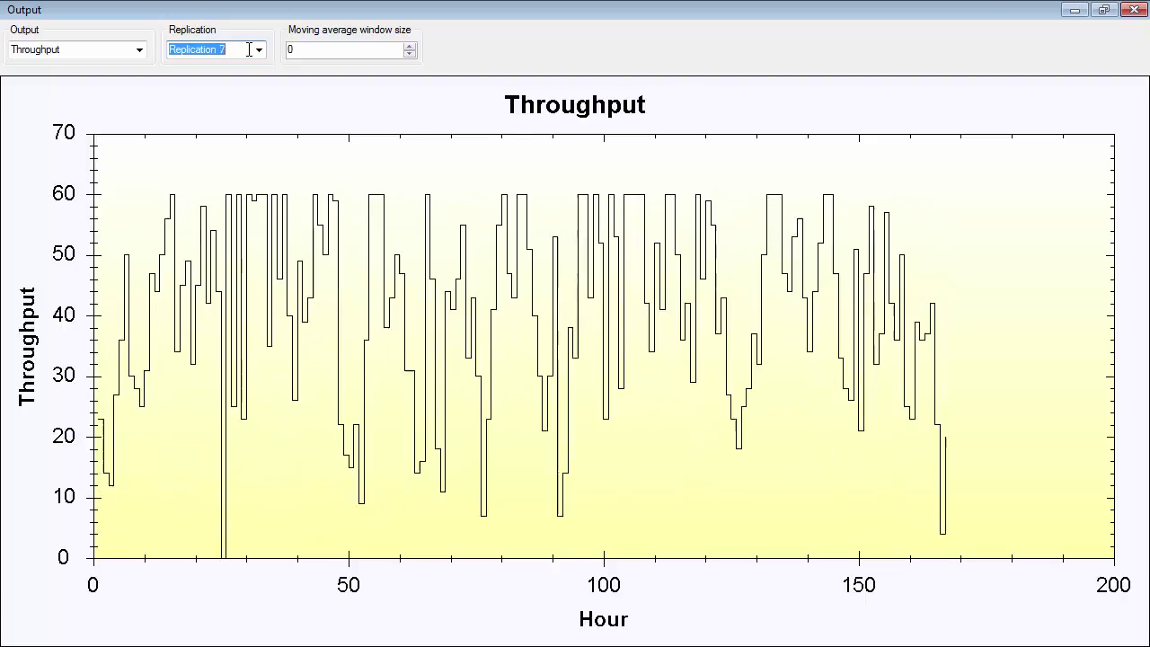
pyautogui.scroll(-2, 249, 49)
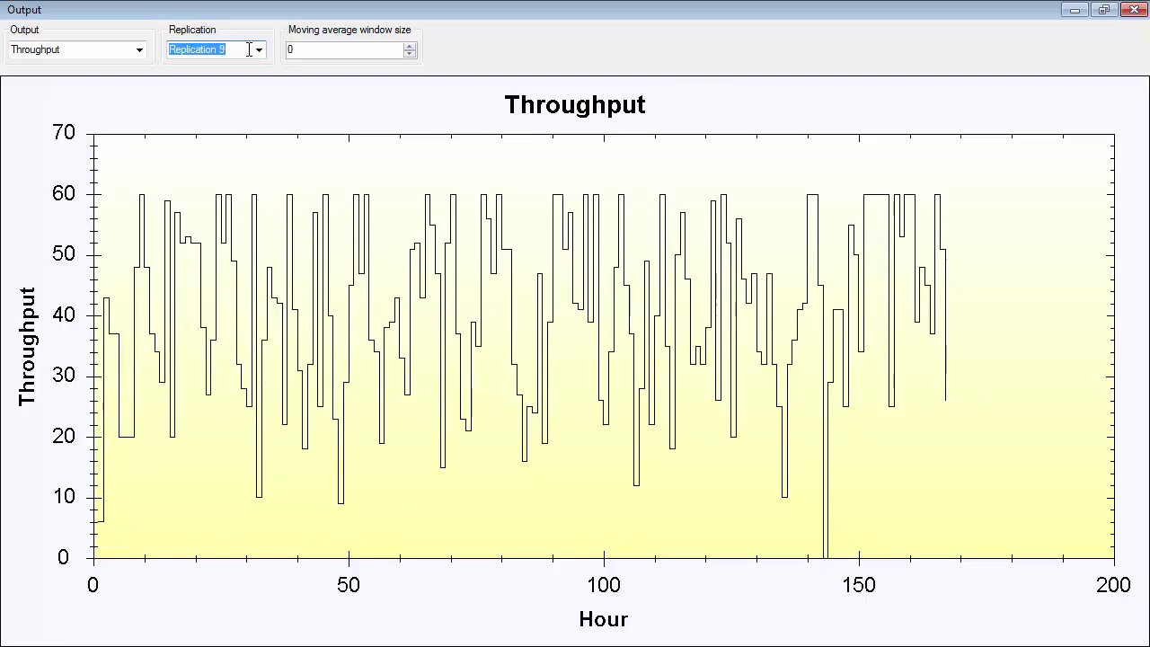
pyautogui.scroll(4, 249, 50)
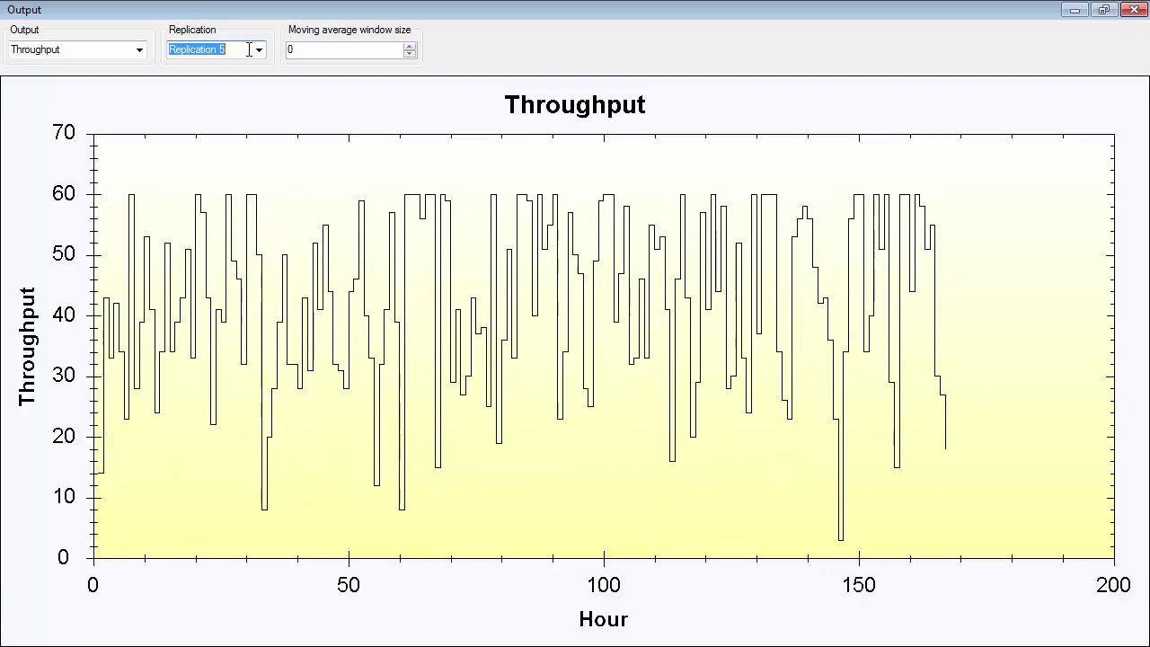
pyautogui.scroll(5, 249, 49)
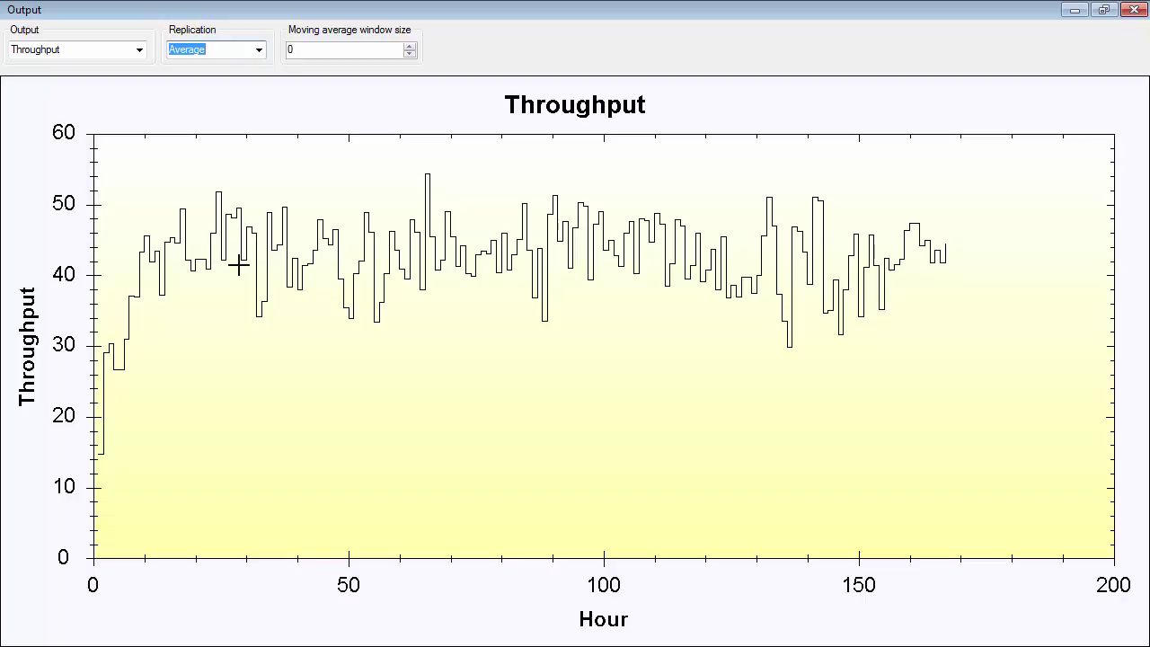
# Step: Change the Throughput chart's moving average window size from 0 to 1
pyautogui.click(309, 49)
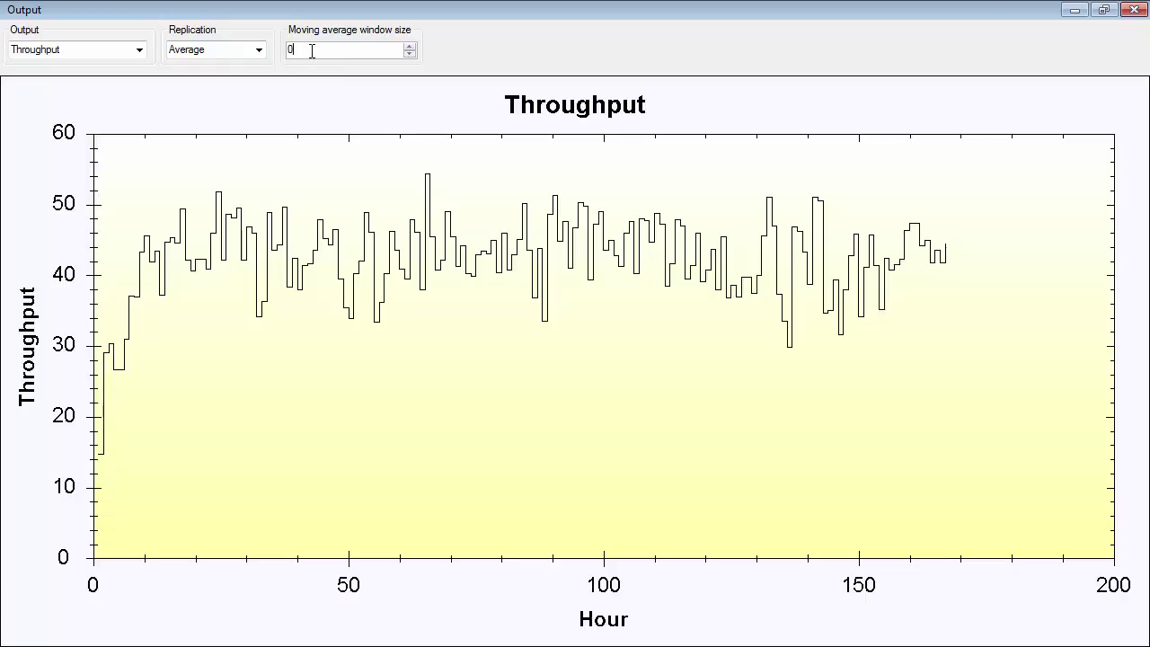
pyautogui.moveTo(311, 50); pyautogui.dragTo(275, 50)
pyautogui.click(409, 46)
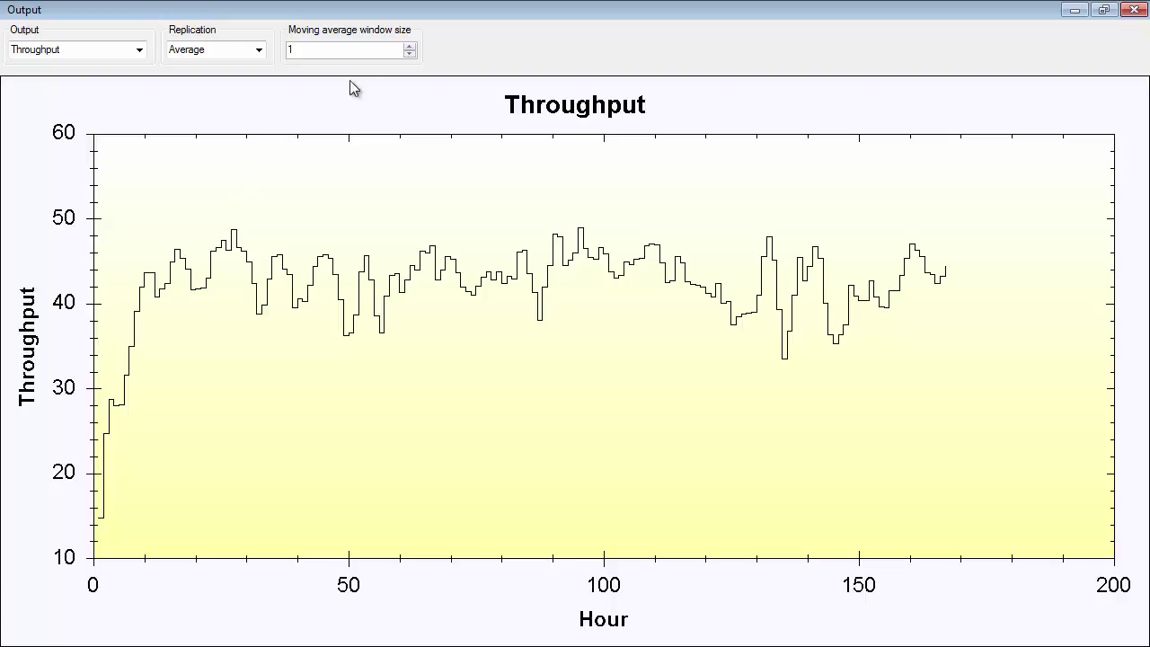
# Step: Step the moving average window size up to 30 so Throughput levels near 43
pyautogui.click(409, 46)
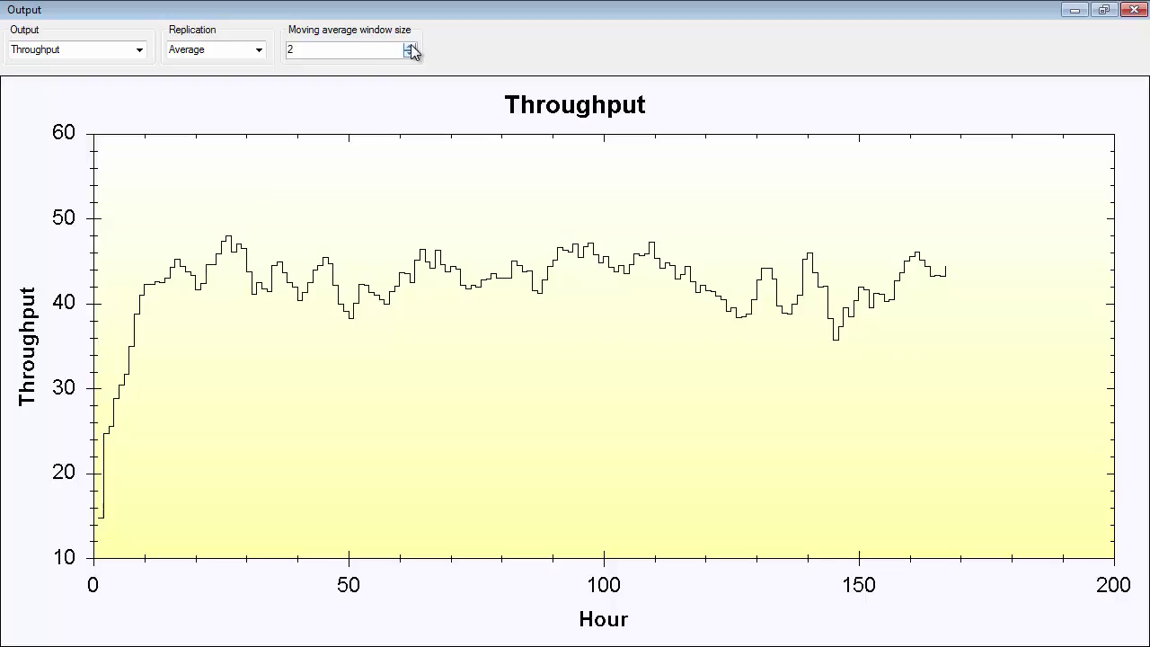
pyautogui.click(409, 47)
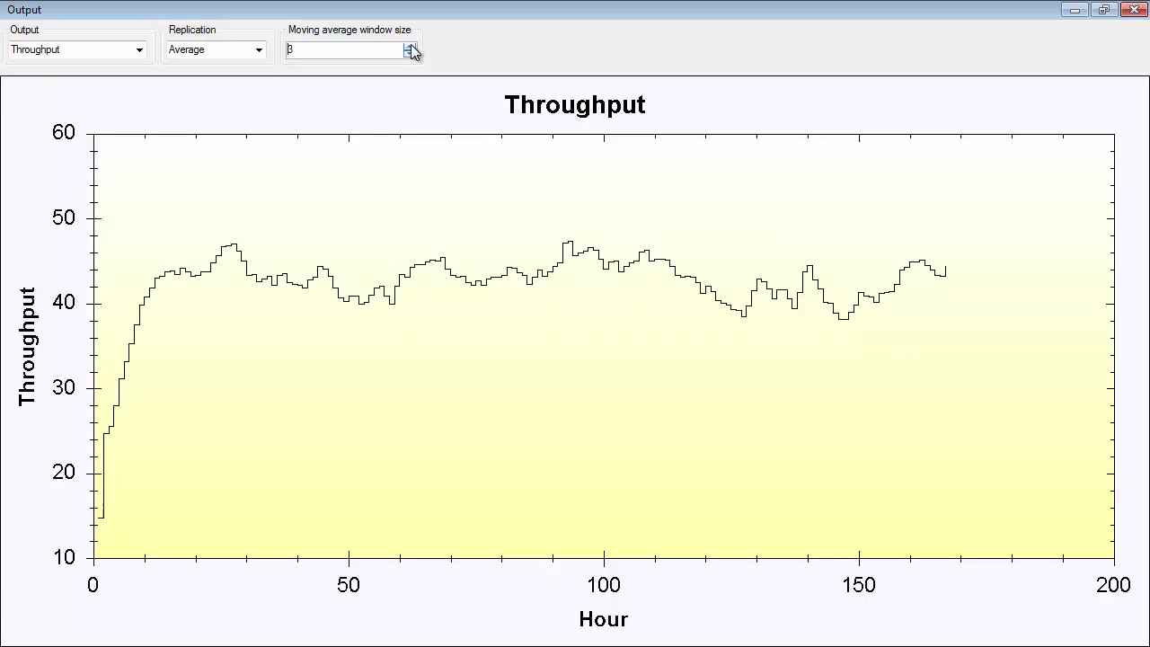
pyautogui.click(410, 47)
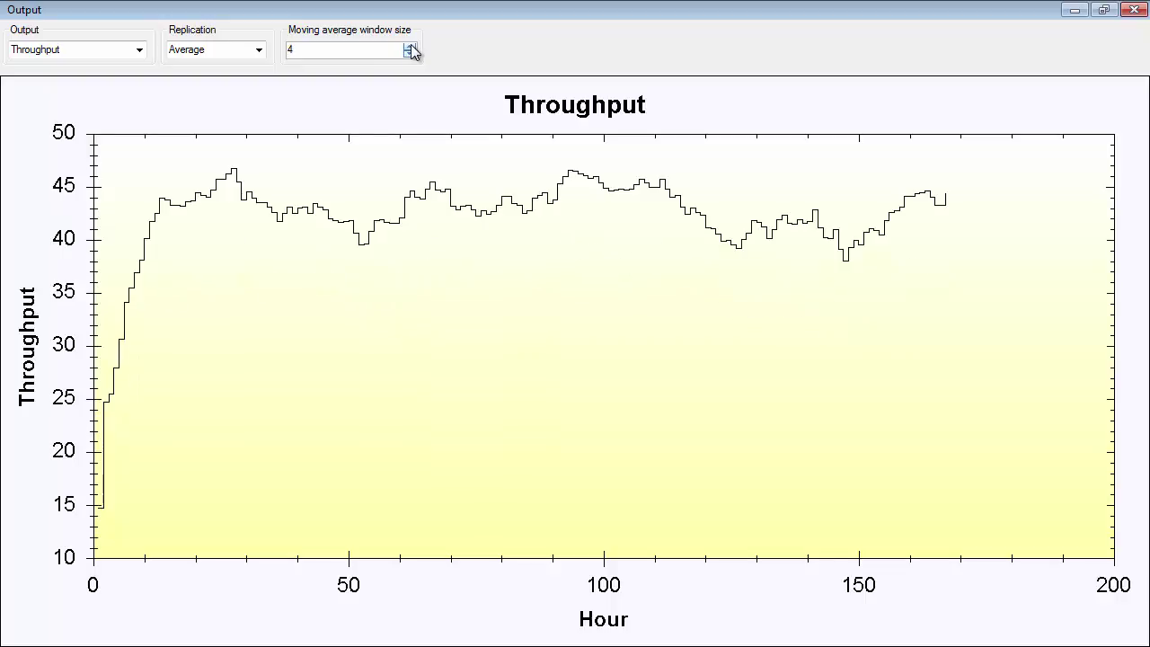
pyautogui.click(410, 47)
pyautogui.click(410, 47)
pyautogui.click(410, 46)
pyautogui.click(410, 47)
pyautogui.click(410, 47)
pyautogui.click(410, 47)
pyautogui.click(410, 47)
pyautogui.click(409, 47)
pyautogui.click(409, 47)
pyautogui.click(410, 47)
pyautogui.click(410, 46)
pyautogui.click(410, 47)
pyautogui.click(410, 47)
pyautogui.click(410, 46)
pyautogui.click(410, 47)
pyautogui.click(410, 47)
pyautogui.click(409, 46)
pyautogui.click(410, 47)
pyautogui.click(410, 47)
pyautogui.click(410, 46)
pyautogui.click(410, 47)
pyautogui.click(410, 47)
pyautogui.click(410, 47)
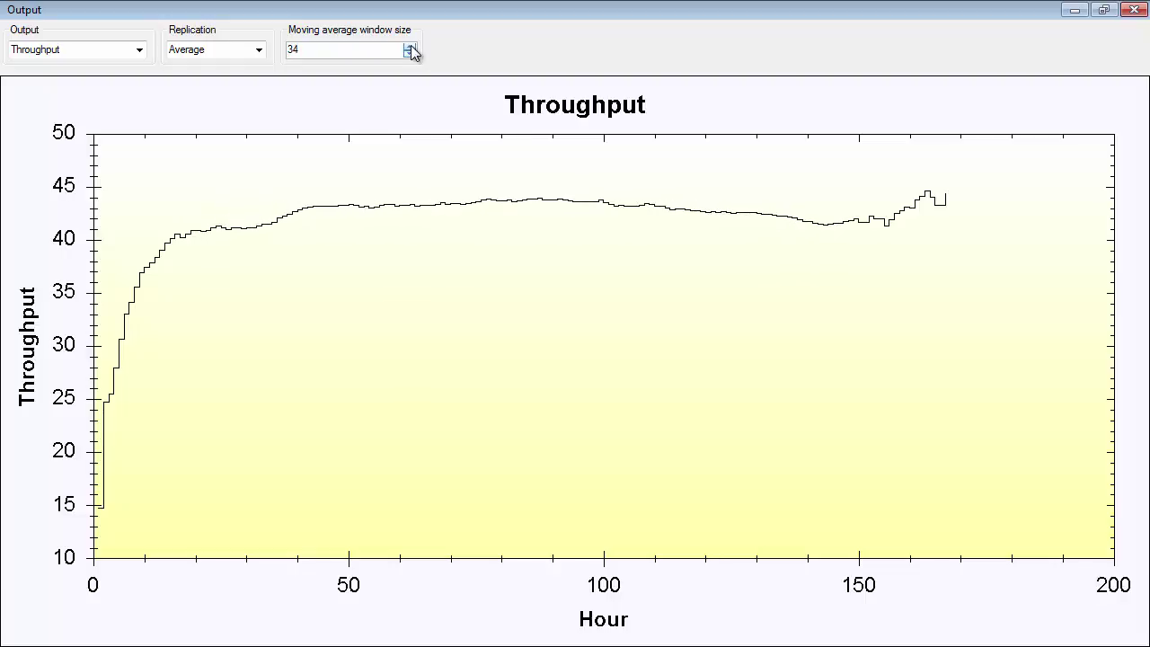
pyautogui.click(410, 46)
pyautogui.click(409, 46)
pyautogui.click(409, 46)
pyautogui.click(410, 47)
pyautogui.click(410, 46)
pyautogui.click(410, 47)
pyautogui.moveTo(409, 54); pyautogui.dragTo(410, 56)
pyautogui.click(409, 48)
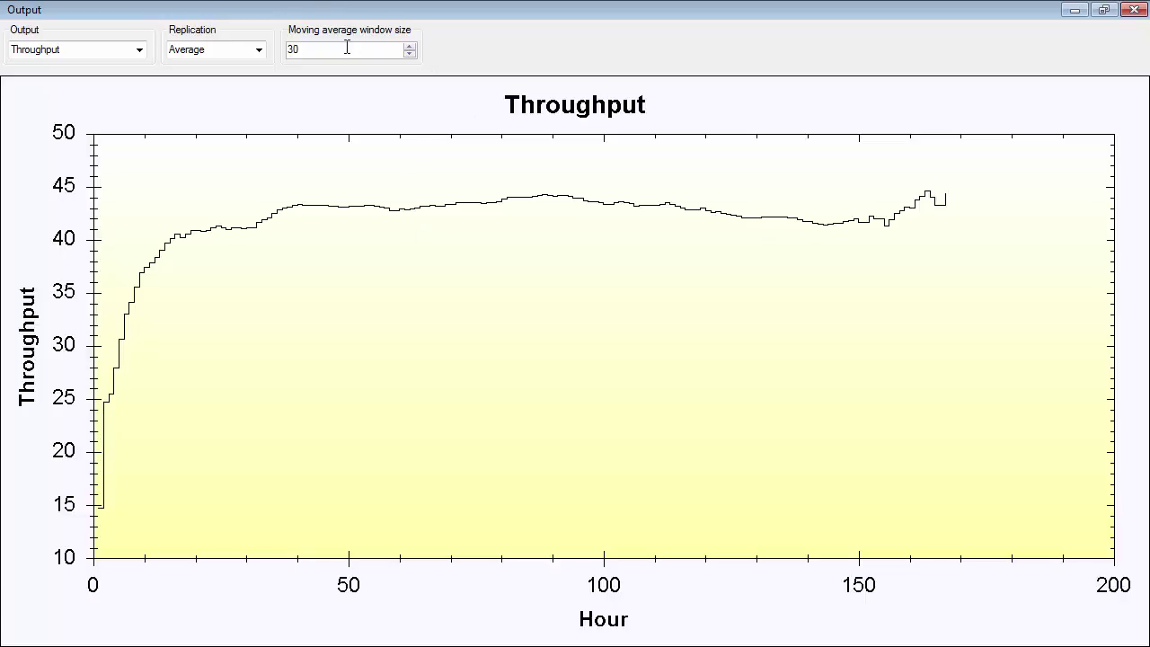
pyautogui.moveTo(329, 49); pyautogui.dragTo(286, 51)
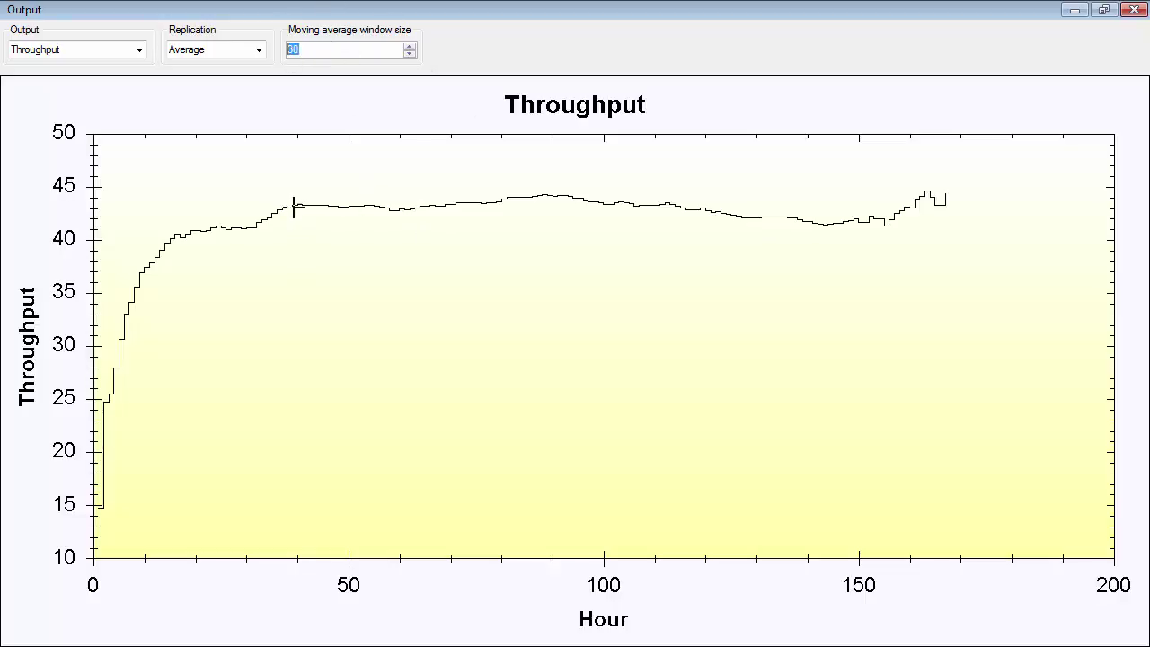